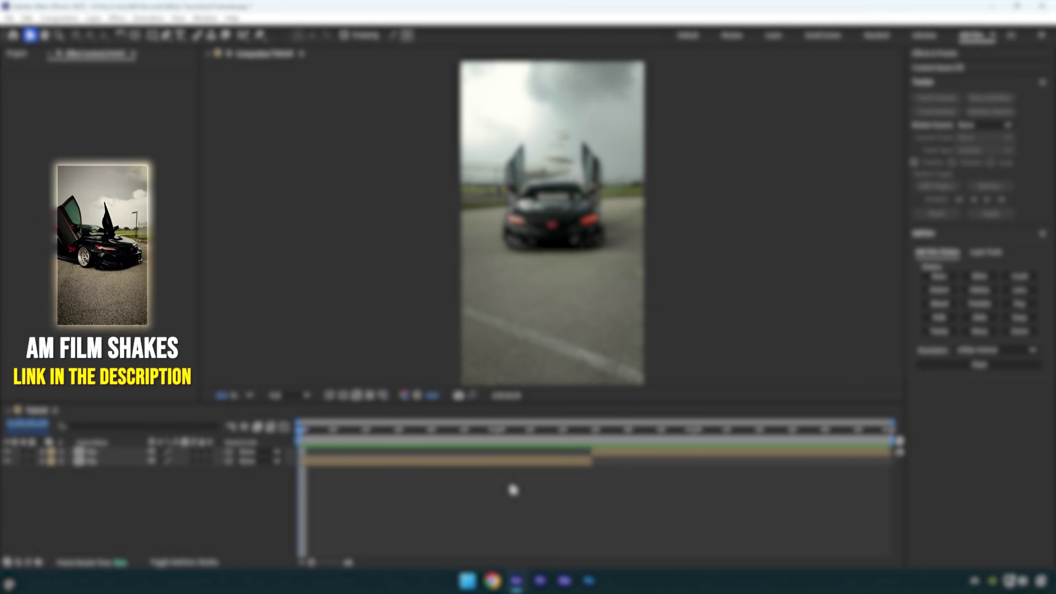
# Add an adjustment layer and trim its start to 20 frames before the cut
pyautogui.rightClick(222, 502)
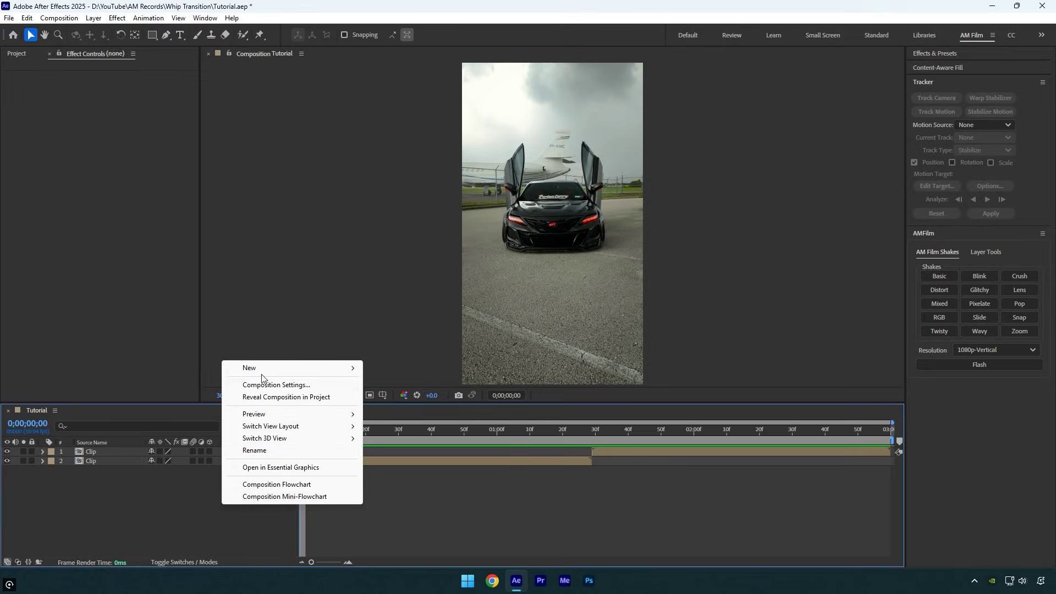
pyautogui.click(410, 458)
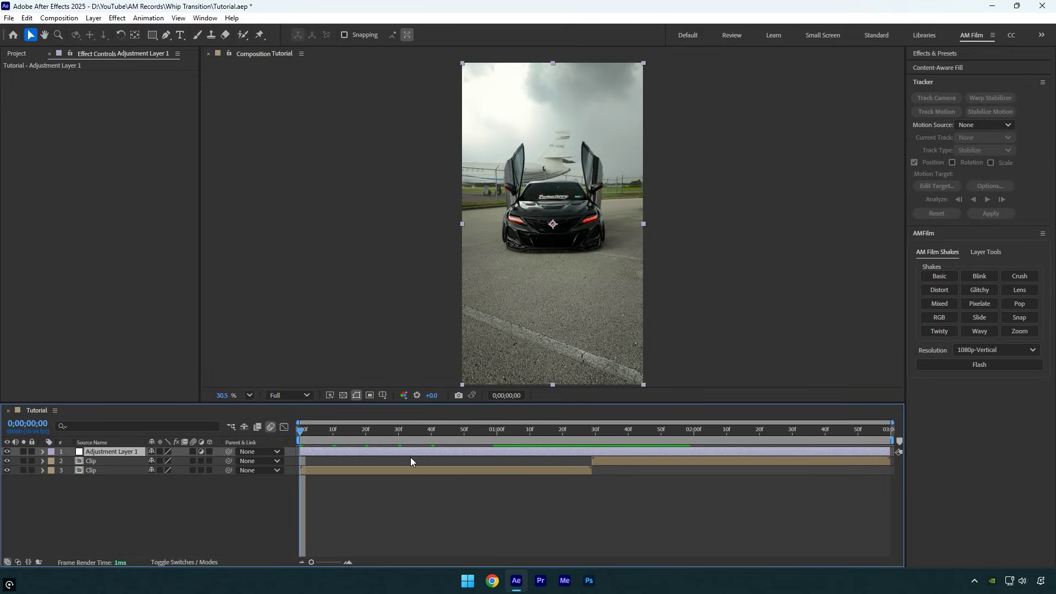
pyautogui.moveTo(590, 437); pyautogui.dragTo(593, 436)
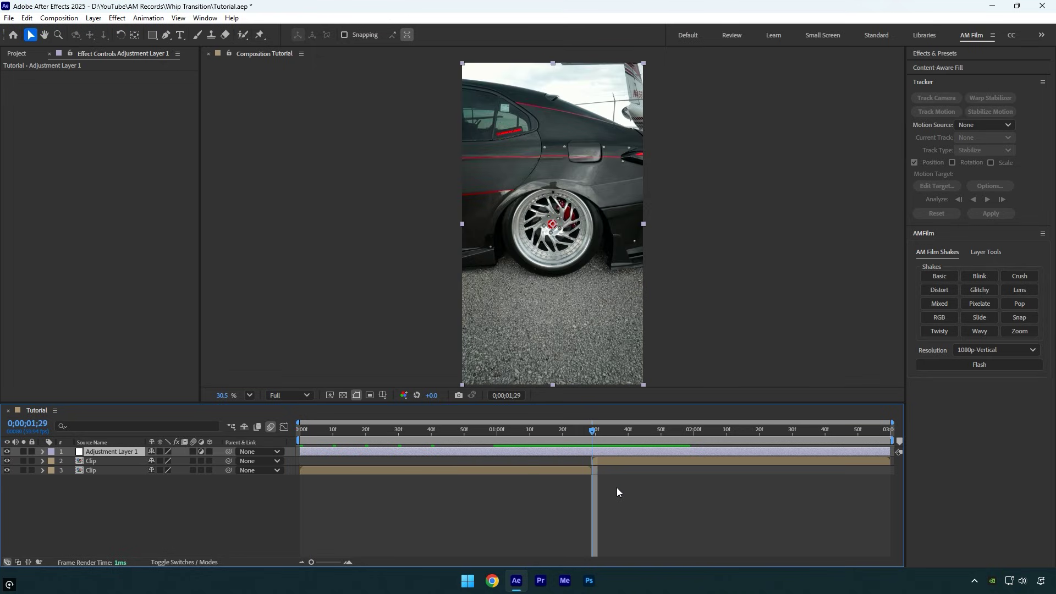
pyautogui.hotkey('shift', 'pageup')
pyautogui.hotkey('shift', 'pageup')
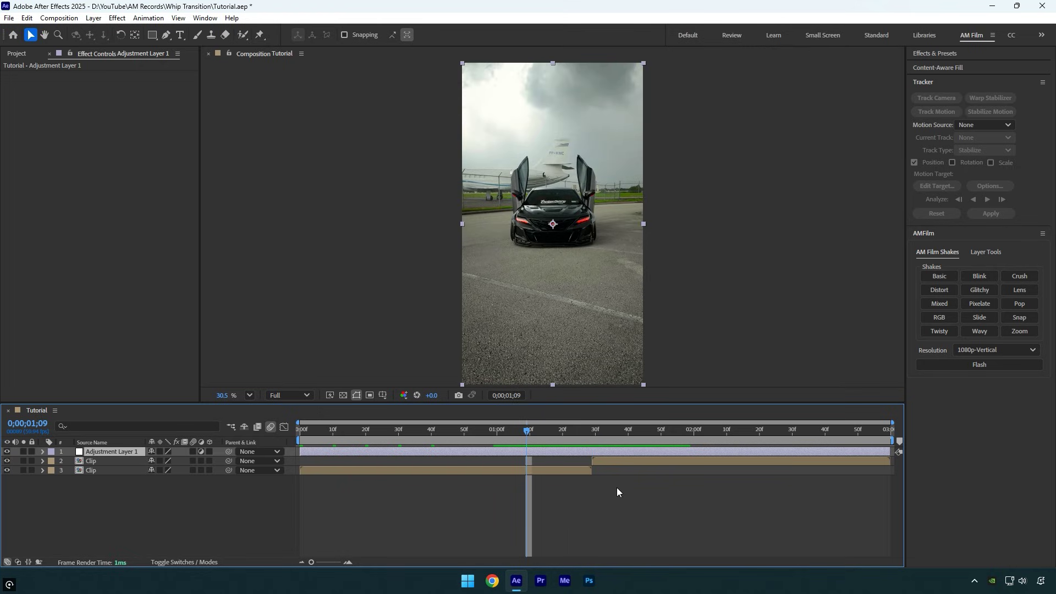
pyautogui.moveTo(301, 452); pyautogui.dragTo(527, 450)
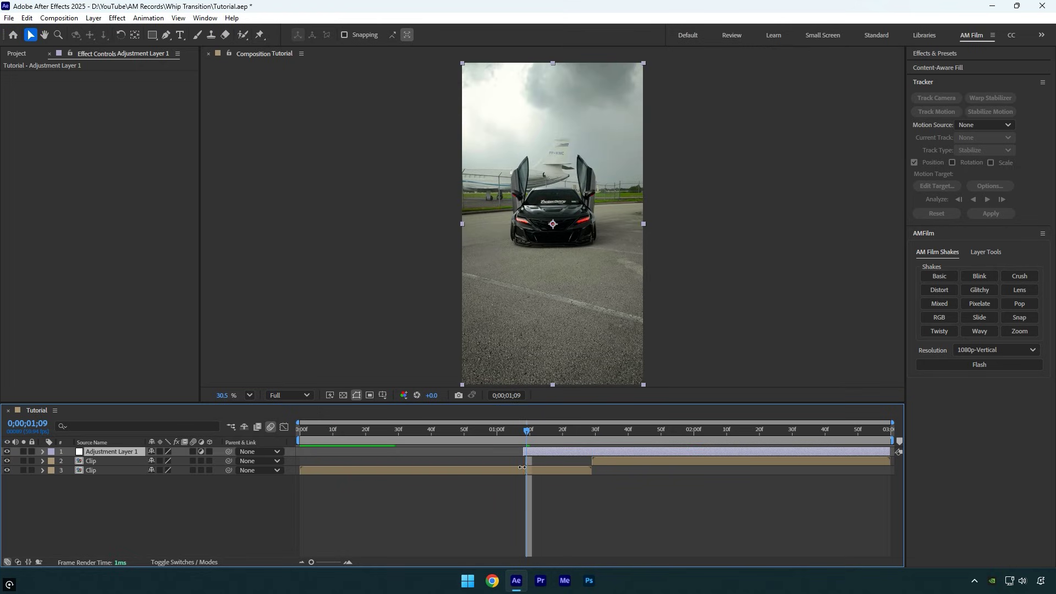
# Trim the adjustment layer's end to 20 frames after the cut
pyautogui.click(592, 432)
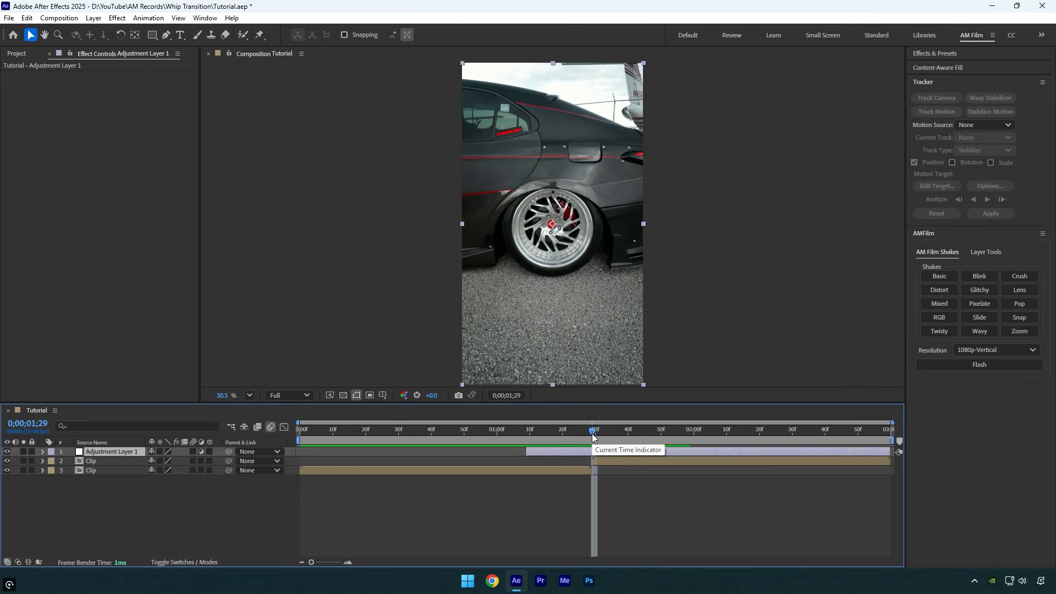
pyautogui.press('space')
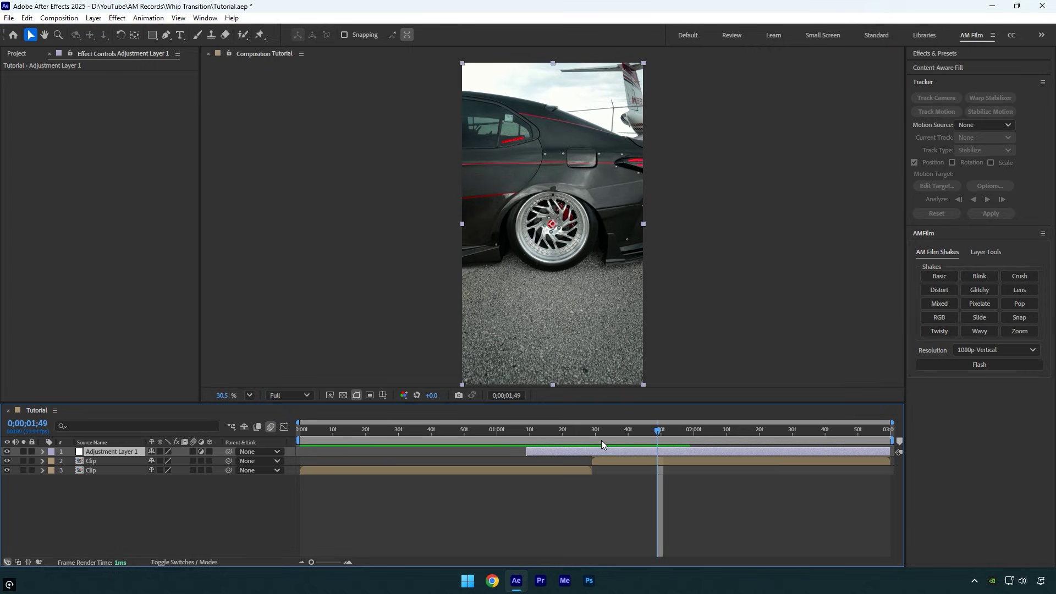
pyautogui.moveTo(889, 451)
pyautogui.mouseDown()
pyautogui.moveTo(658, 451)
pyautogui.moveTo(532, 430)
pyautogui.mouseUp()
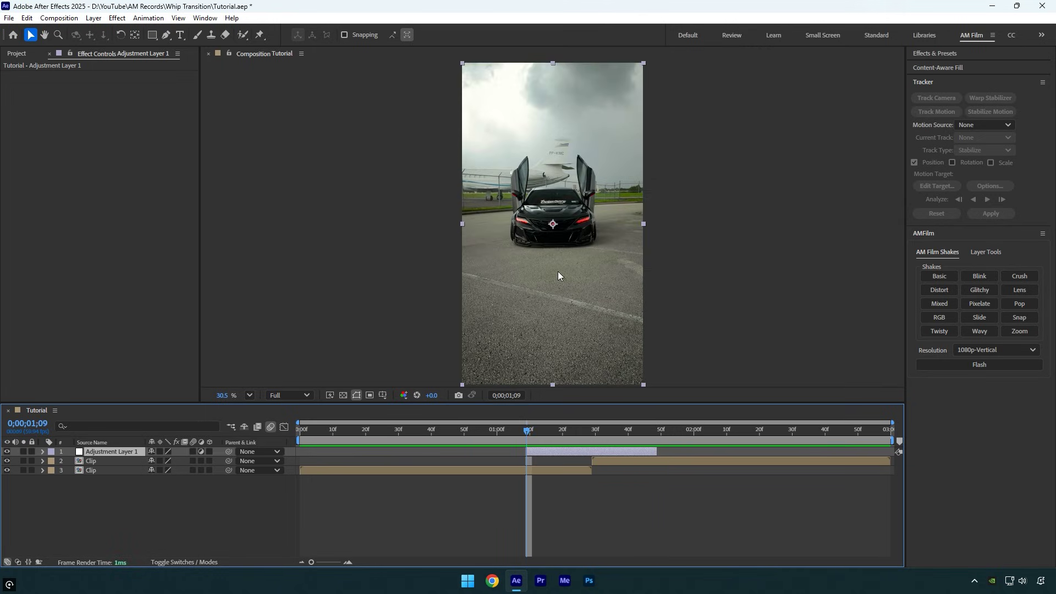
# Apply Motion Tile and keyframe Tile Center from 540,960 to 1620,960 at the layer's end
pyautogui.hotkey('ctrl', 'space')
pyautogui.write('motion')
pyautogui.press('Return')
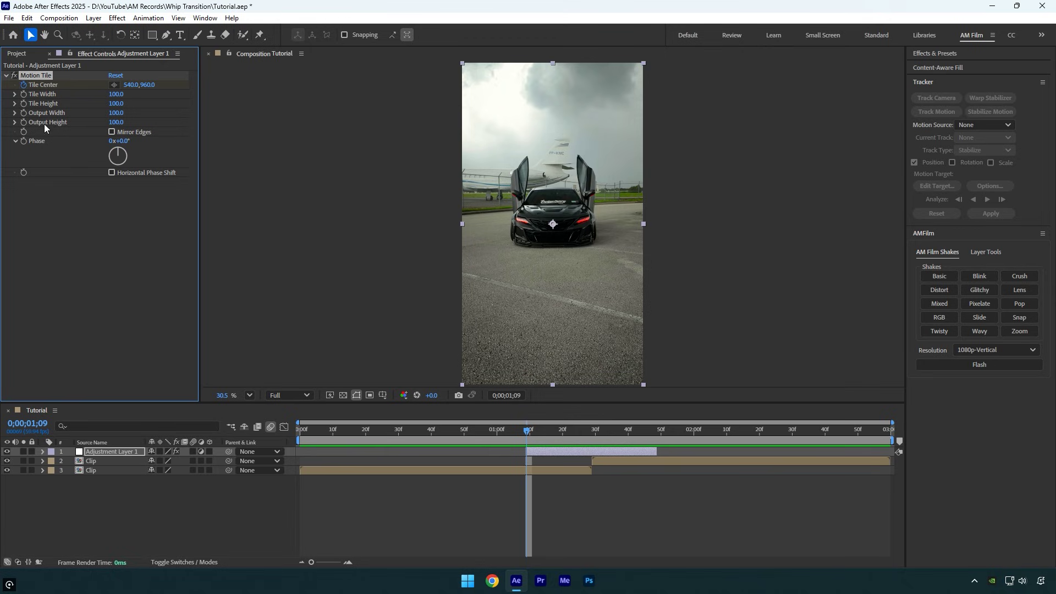
pyautogui.moveTo(533, 431); pyautogui.dragTo(655, 427)
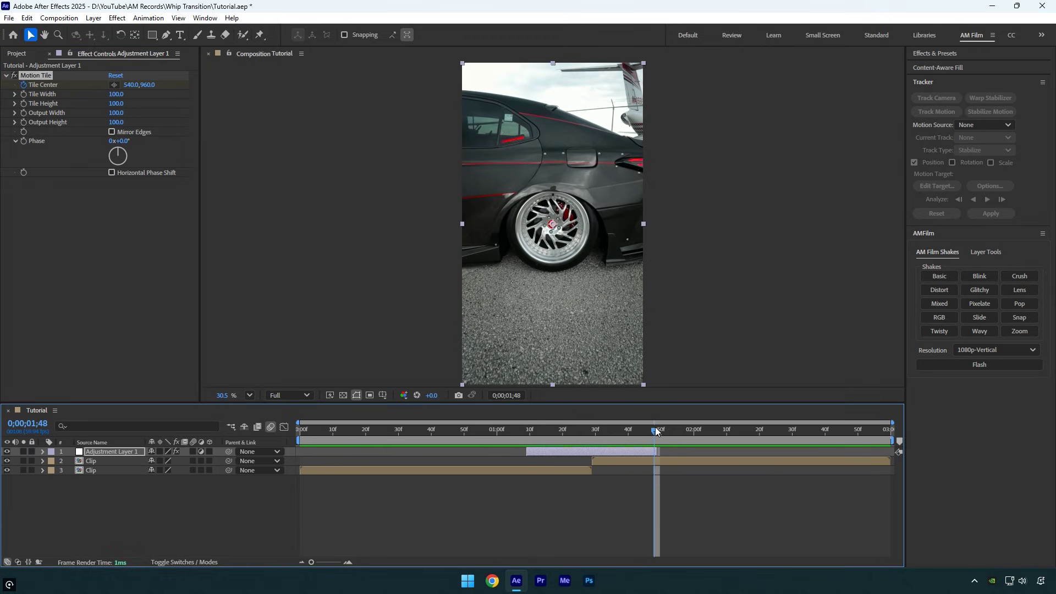
pyautogui.moveTo(128, 88); pyautogui.dragTo(761, 129)
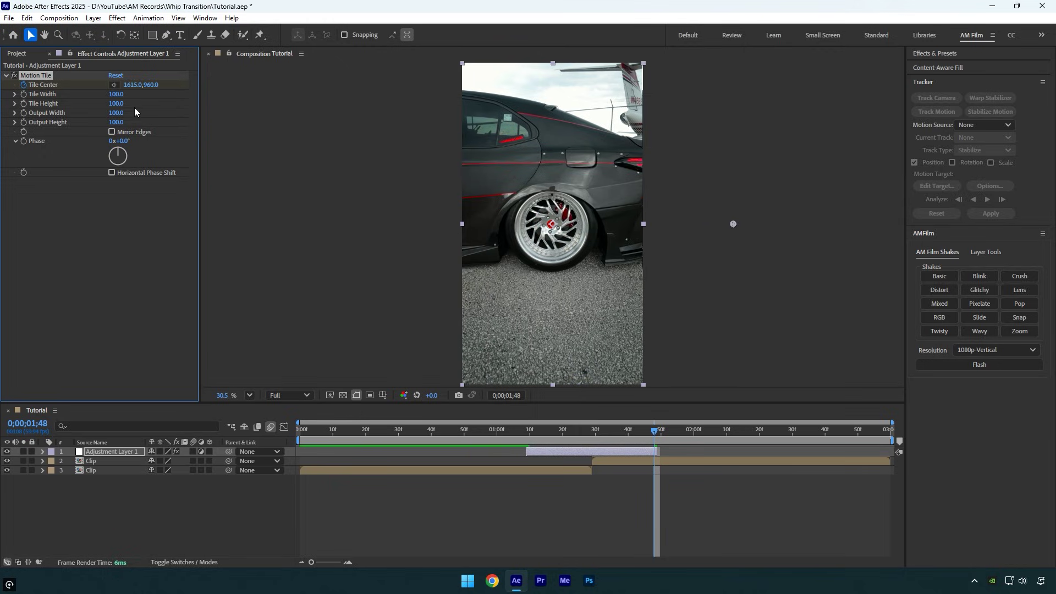
pyautogui.click(132, 85)
pyautogui.write('16')
pyautogui.press('Return')
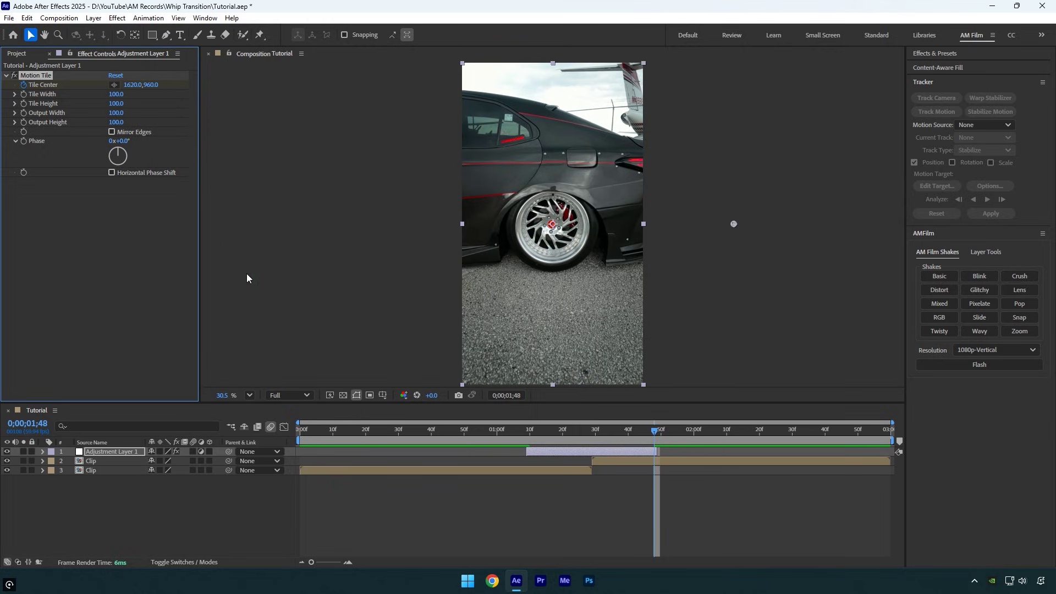
pyautogui.moveTo(610, 429); pyautogui.dragTo(602, 423)
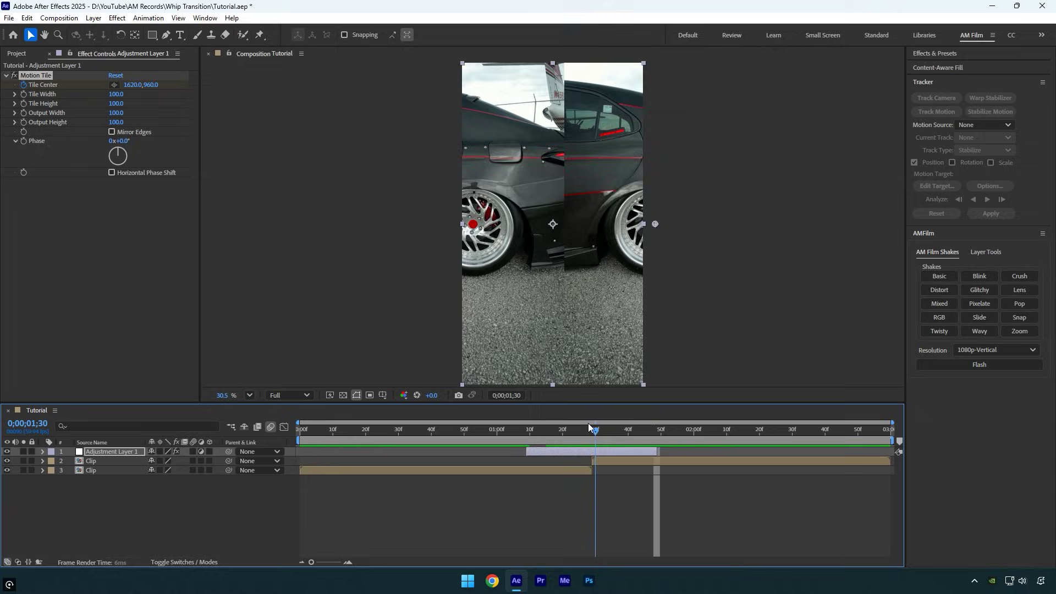
# At the layer's first frame, apply Directional Blur with a 90° direction
pyautogui.press('i')
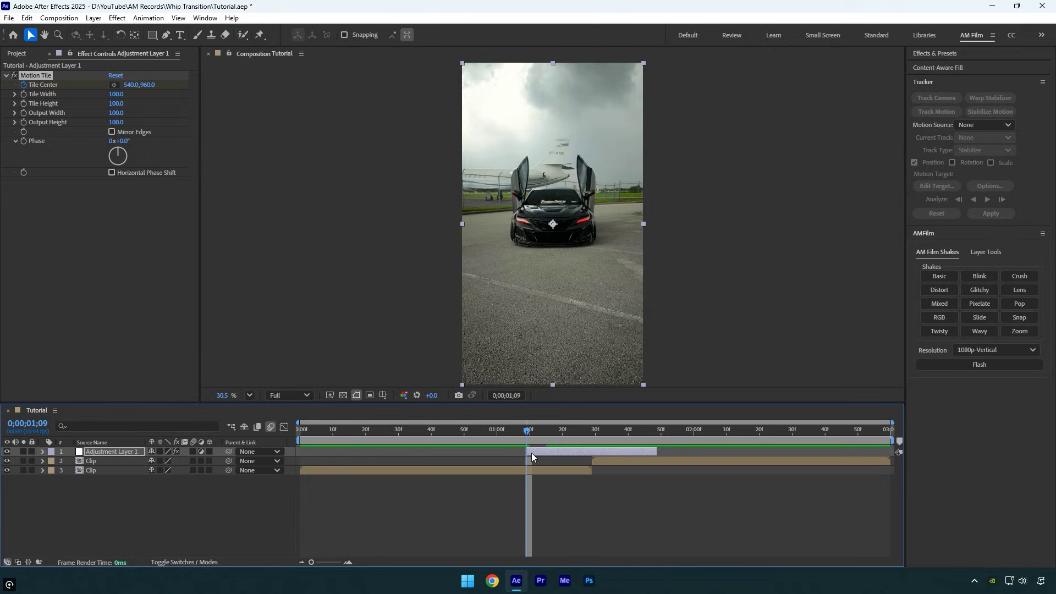
pyautogui.hotkey('ctrl', 'space')
pyautogui.write('dire')
pyautogui.click(551, 243)
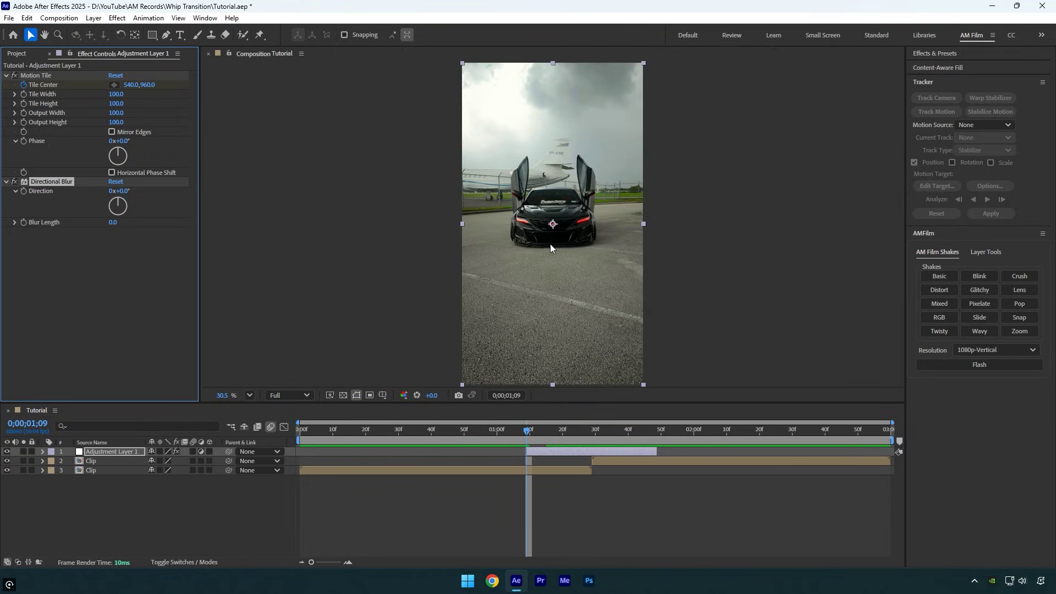
pyautogui.click(122, 192)
pyautogui.write('9')
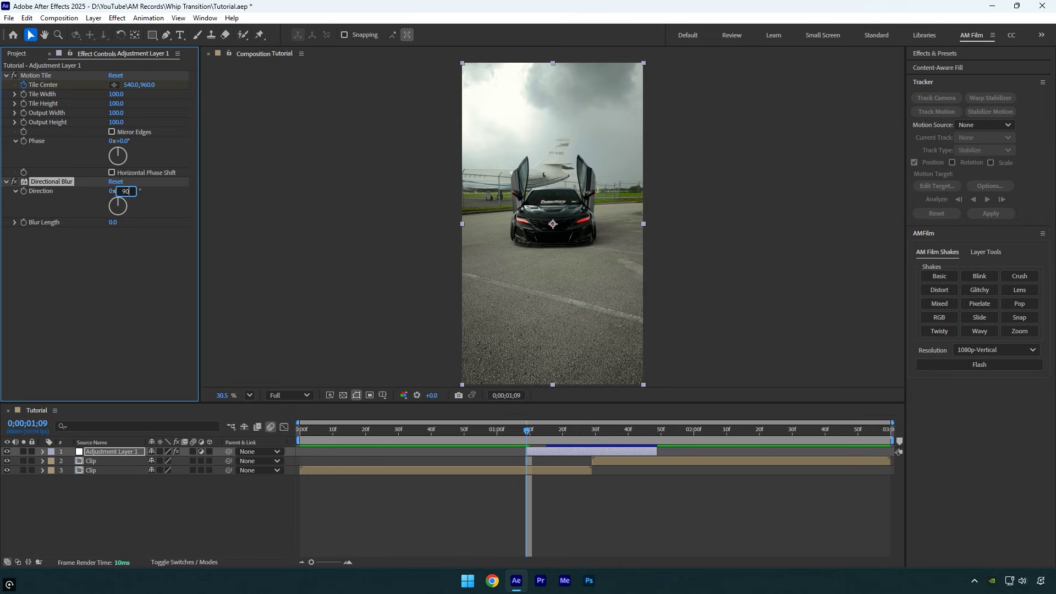
pyautogui.press('Return')
# Keyframe Blur Length at 100 on the cut and 0 at the layer's end
pyautogui.moveTo(528, 430); pyautogui.dragTo(592, 430)
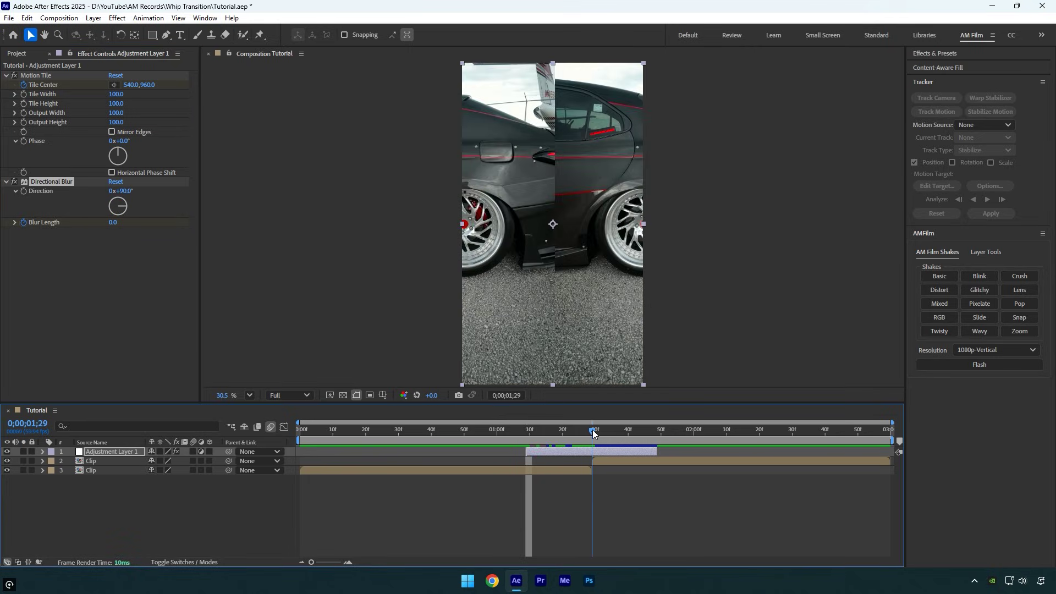
pyautogui.click(114, 221)
pyautogui.write('100')
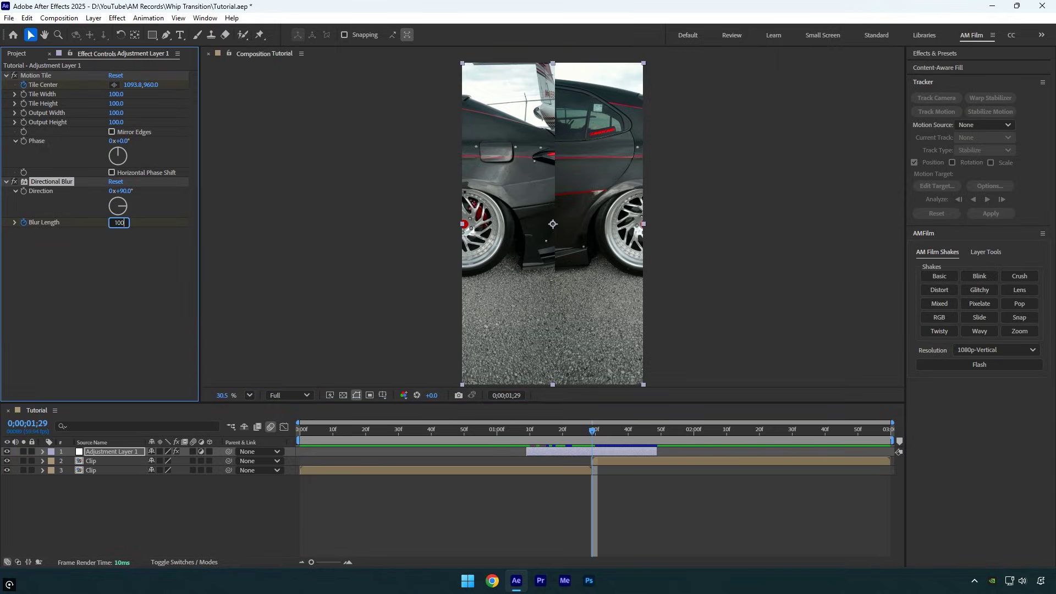
pyautogui.press('Return')
pyautogui.moveTo(595, 431); pyautogui.dragTo(655, 432)
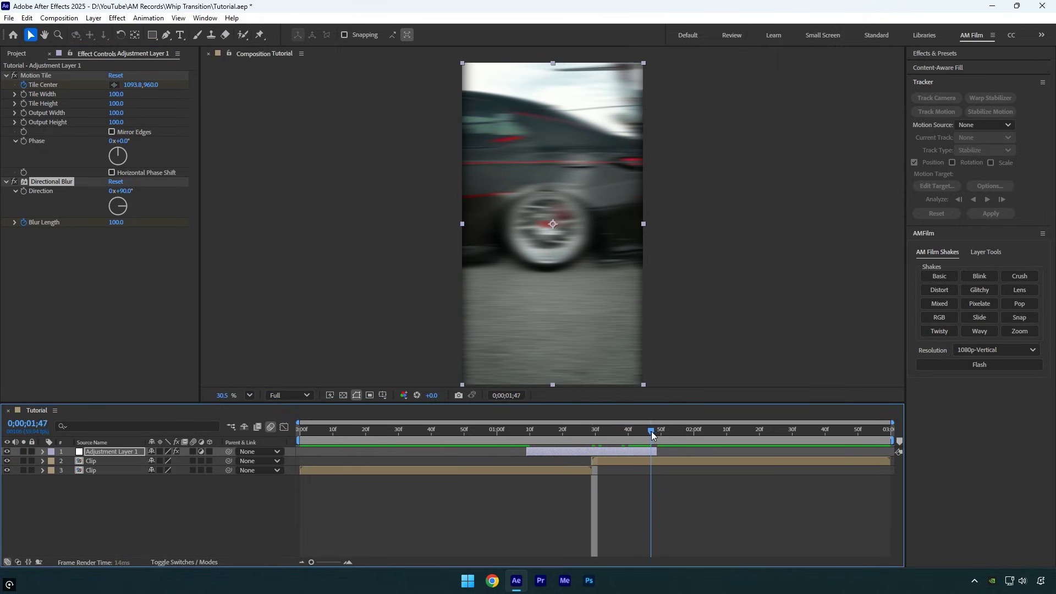
pyautogui.click(116, 223)
pyautogui.write('0')
pyautogui.press('Return')
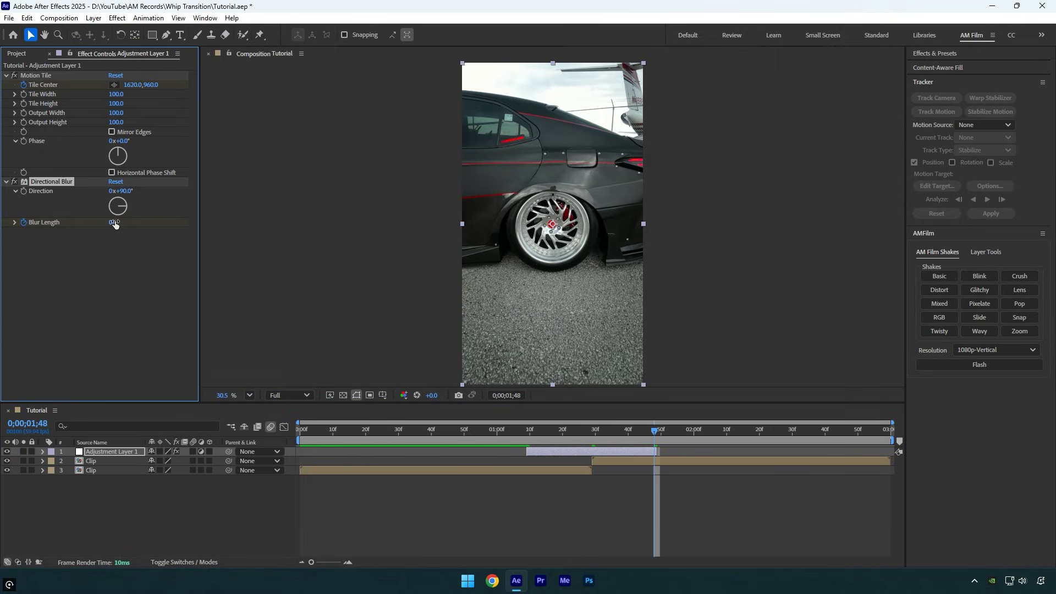
# Set Motion Tile's Output Width to 150
pyautogui.click(572, 429)
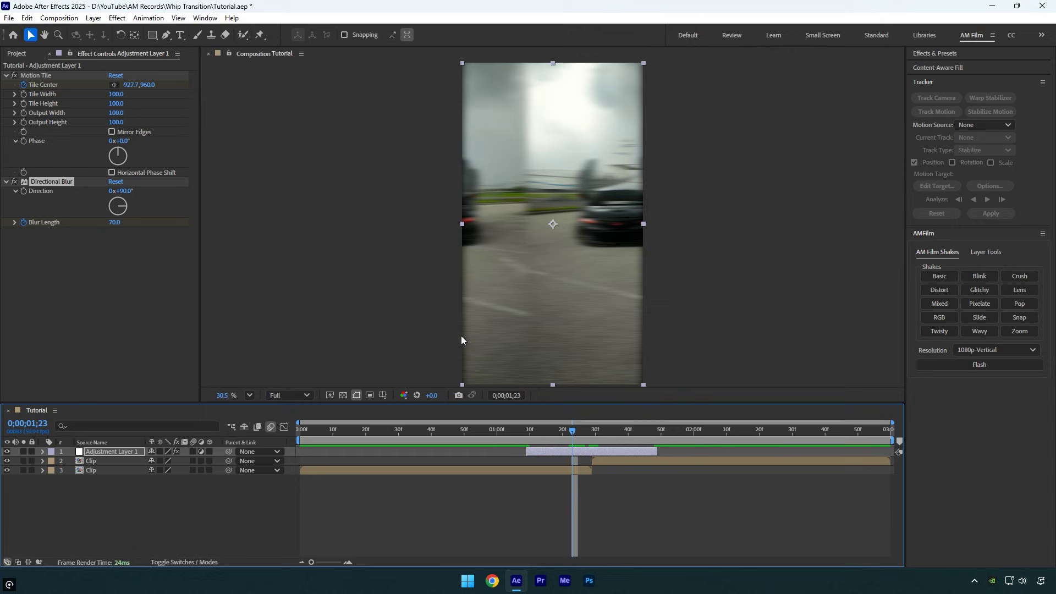
pyautogui.click(116, 112)
pyautogui.write('150')
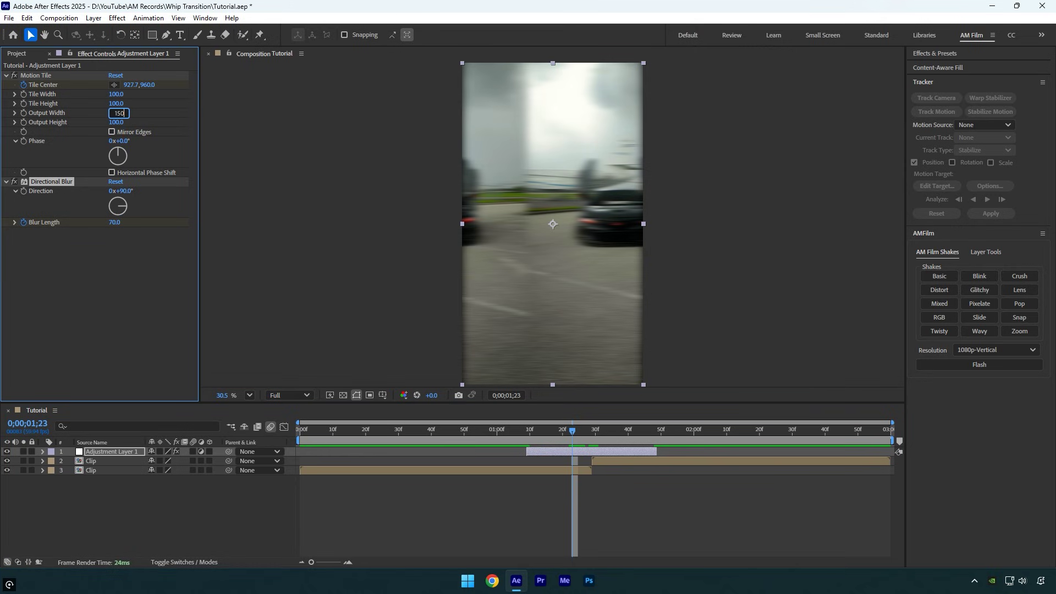
pyautogui.press('Return')
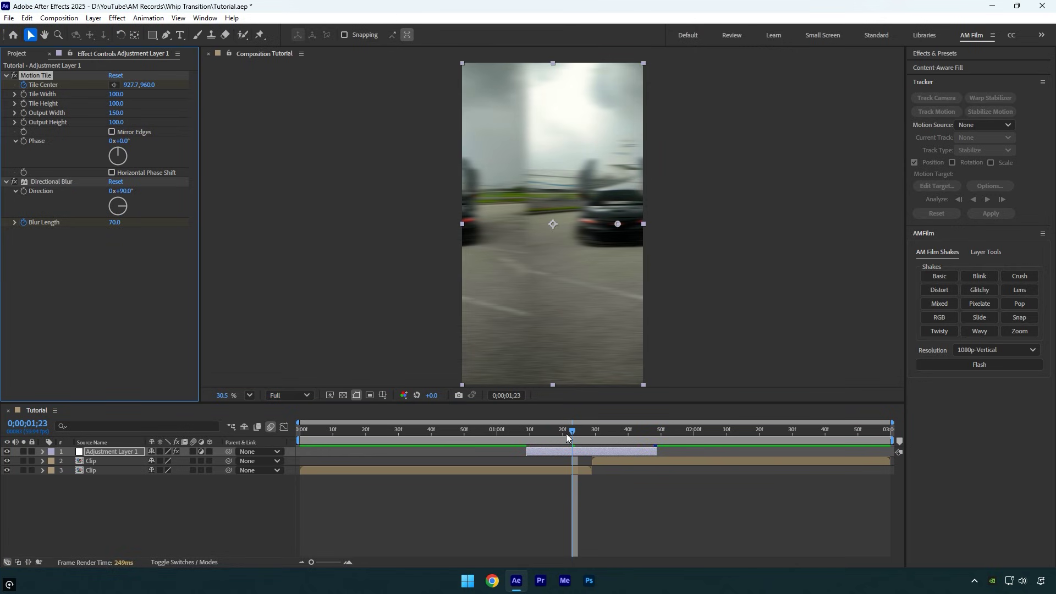
# Apply Displacer Pro at the adjustment layer's first frame
pyautogui.click(530, 438)
pyautogui.moveTo(530, 438); pyautogui.dragTo(527, 439)
pyautogui.hotkey('ctrl', 'space')
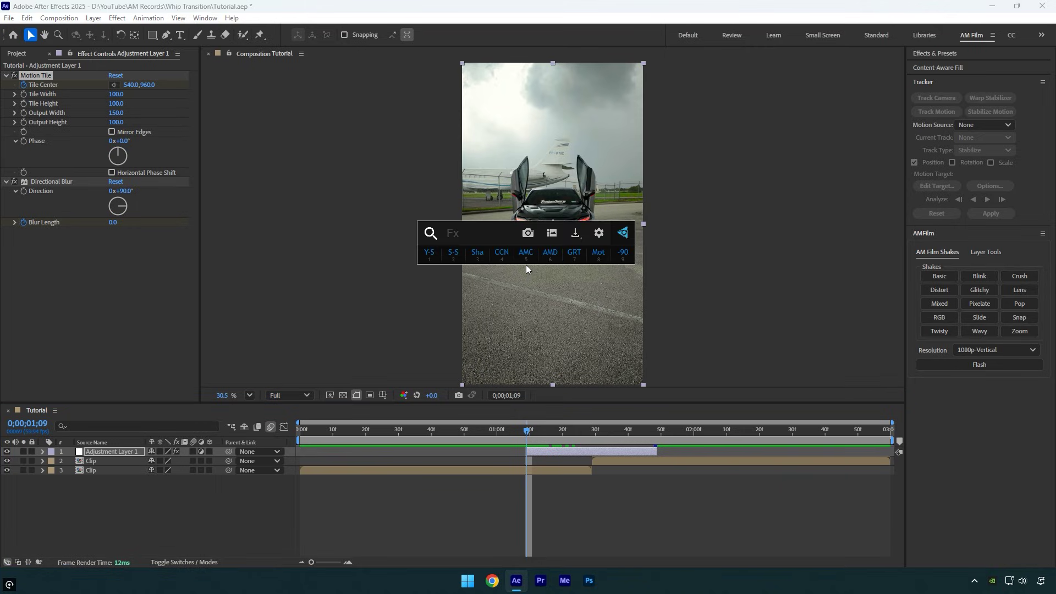
pyautogui.write('disp')
pyautogui.click(526, 265)
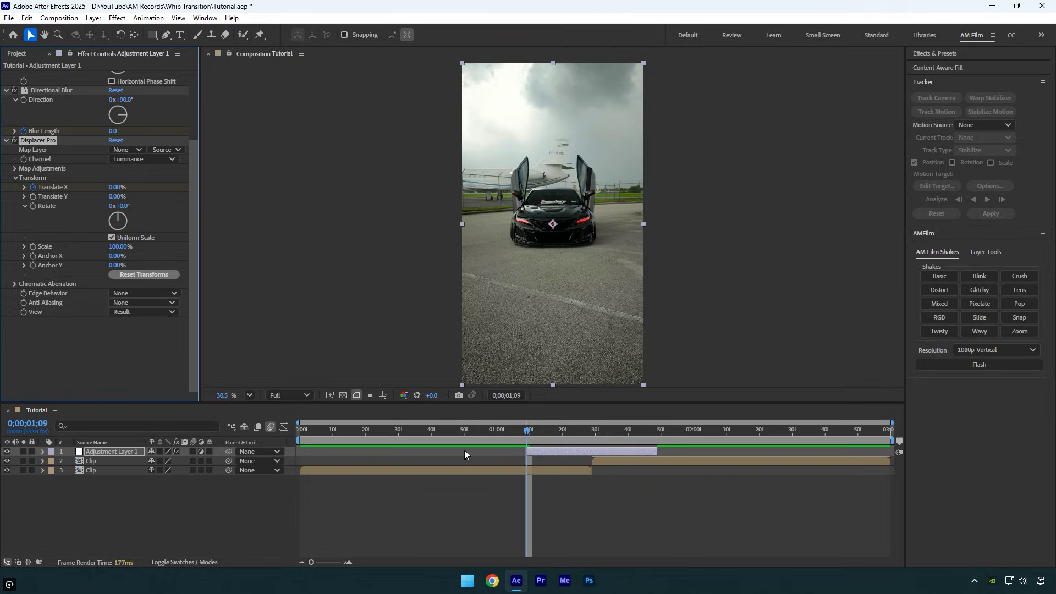
# Keyframe Displacer Pro Translate X at 150% on the cut and 0% at the layer's end
pyautogui.moveTo(528, 430); pyautogui.dragTo(592, 430)
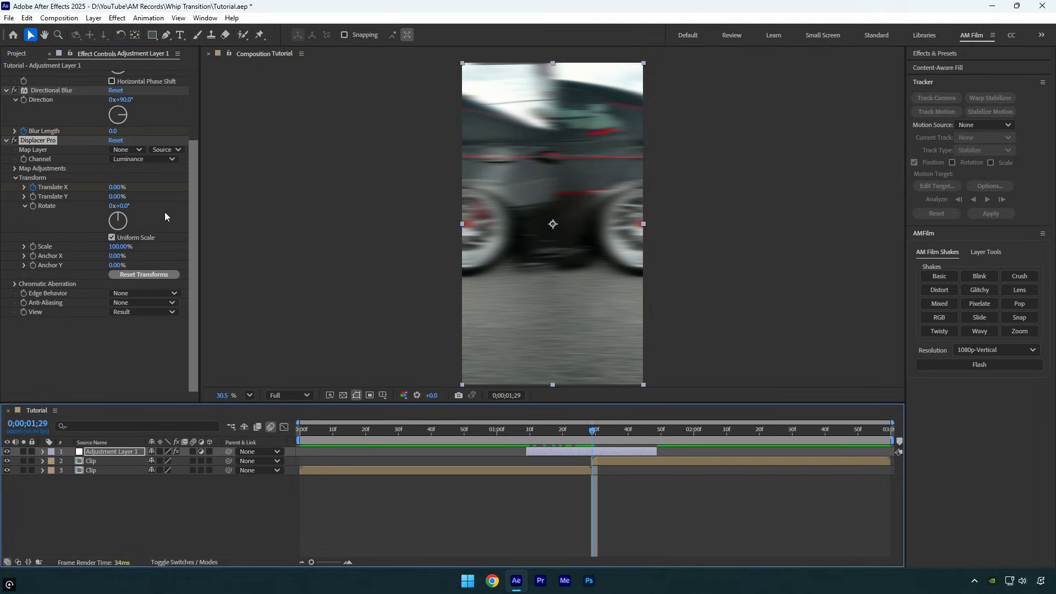
pyautogui.click(117, 187)
pyautogui.write('150')
pyautogui.press('Return')
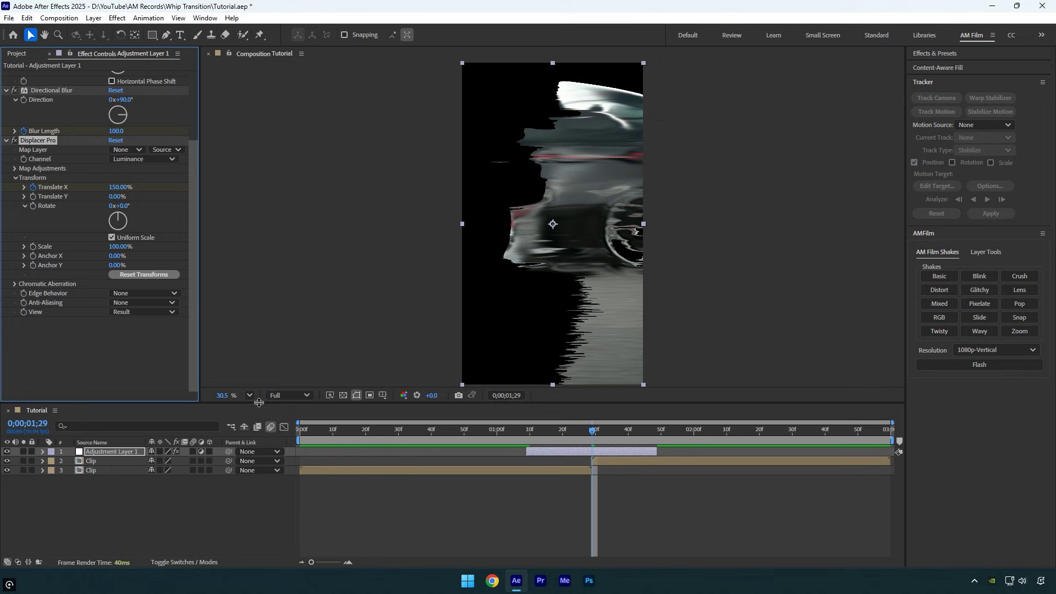
pyautogui.moveTo(601, 440); pyautogui.dragTo(655, 432)
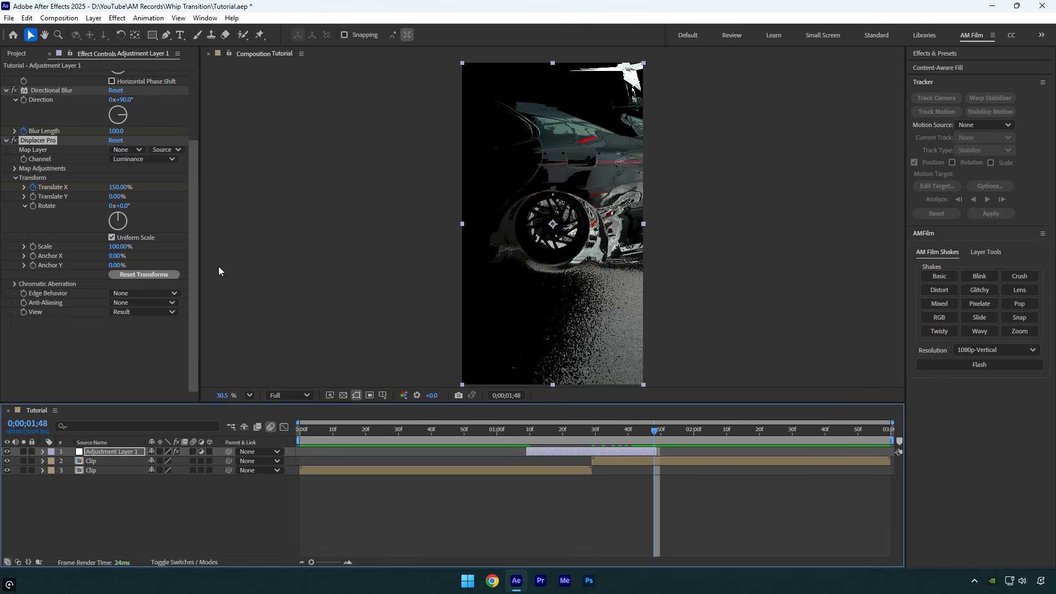
pyautogui.hotkey('ctrl', 'z')
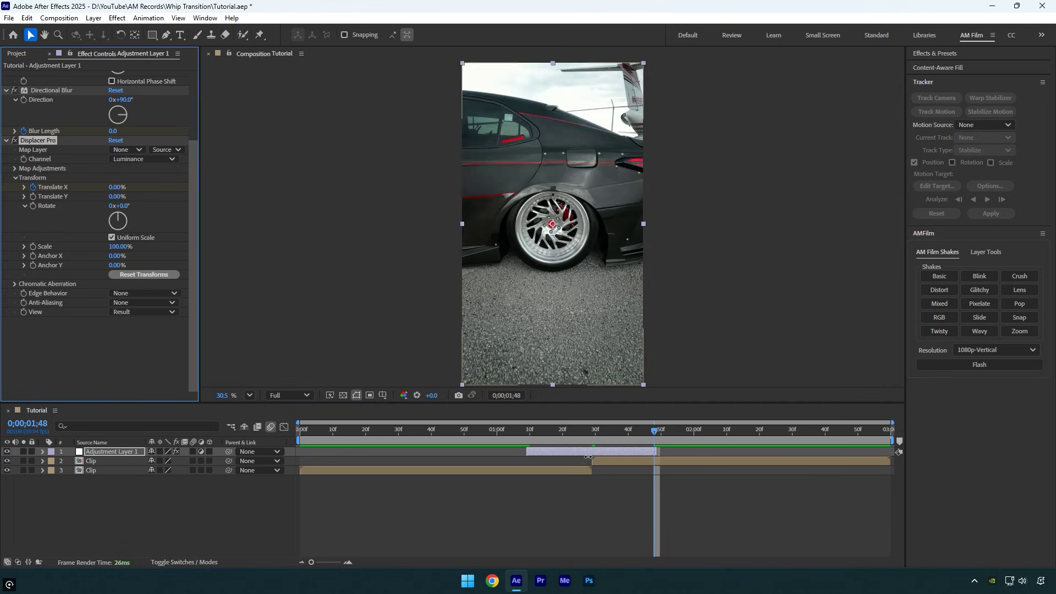
pyautogui.click(597, 432)
pyautogui.moveTo(598, 432); pyautogui.dragTo(591, 431)
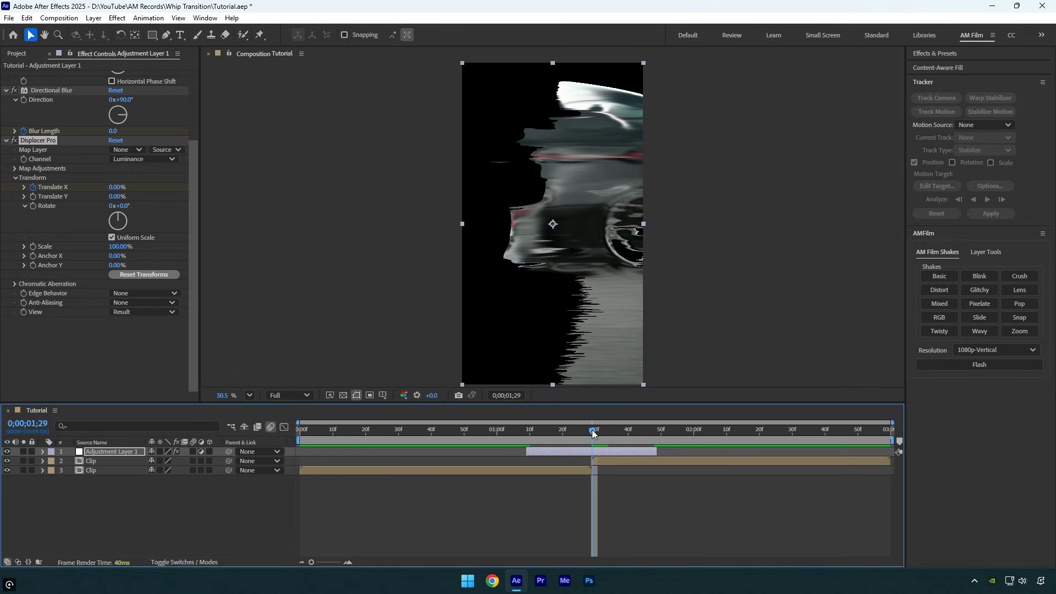
# Set Edge Behavior to Repeat, ease the Blur Length keyframes, and select the Translate X keyframes
pyautogui.click(139, 294)
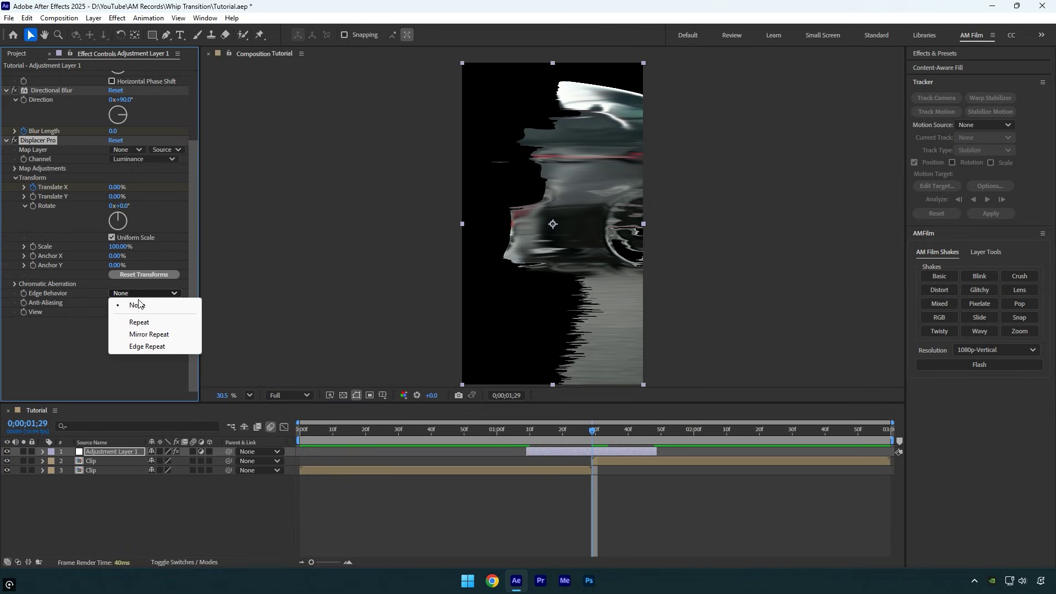
pyautogui.click(146, 322)
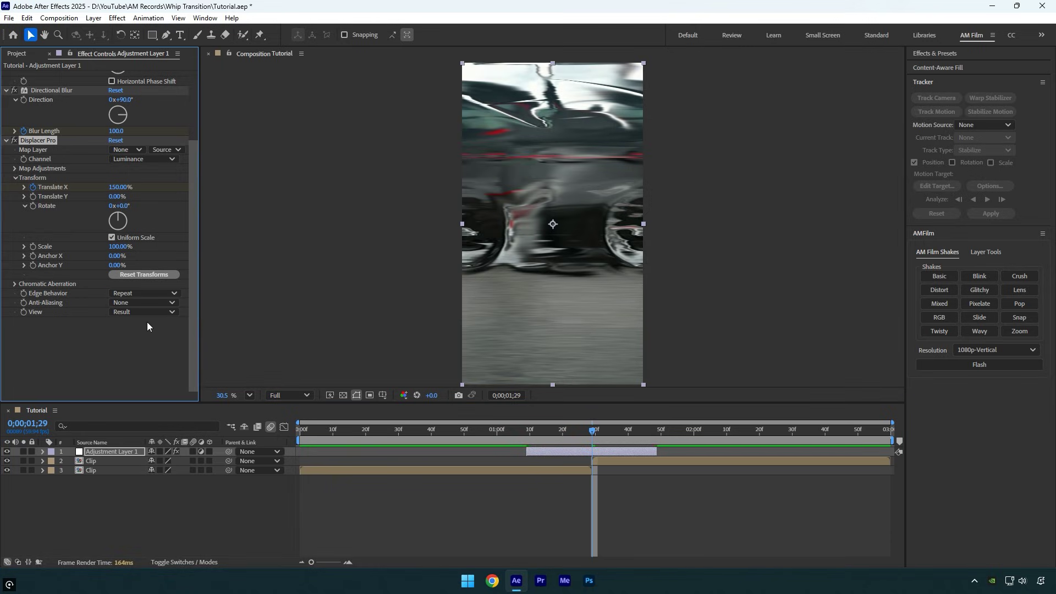
pyautogui.press('u')
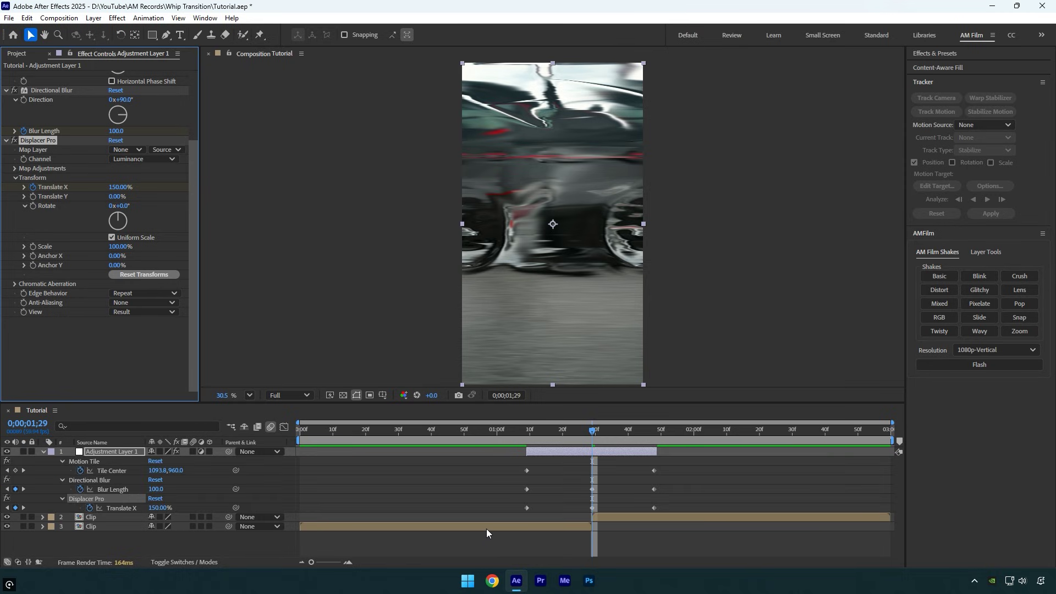
pyautogui.click(112, 491)
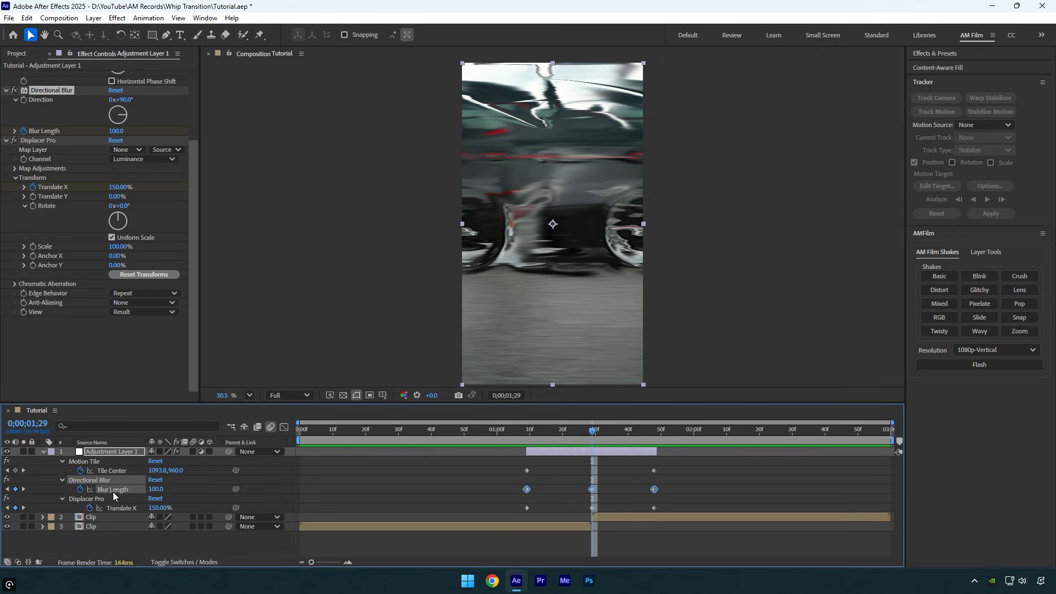
pyautogui.press('F9')
pyautogui.click(119, 509)
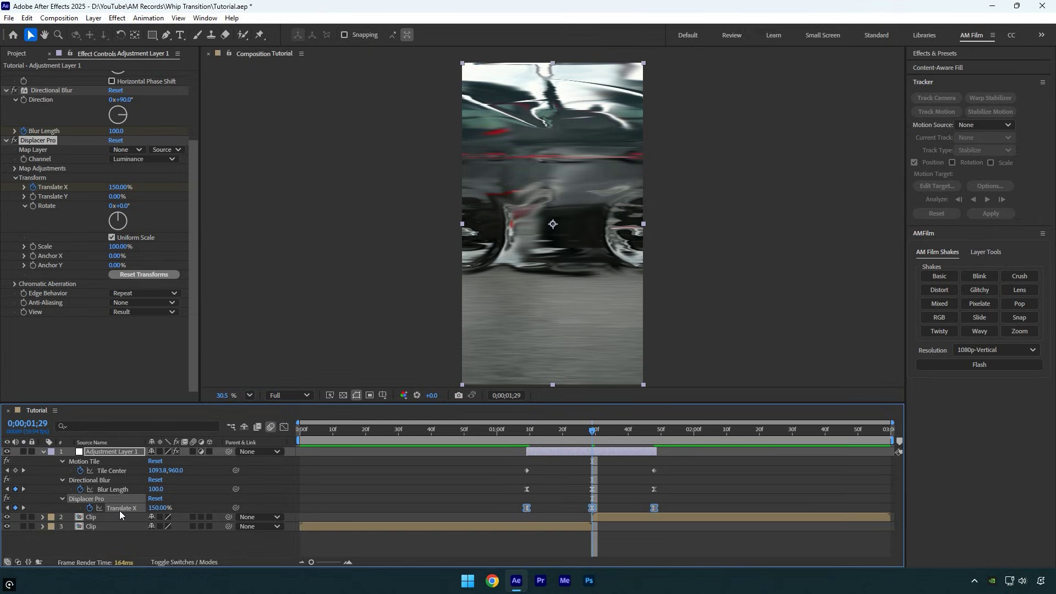
# Drag the Translate X influence handles in the speed graph into a sharp spike at the cut
pyautogui.click(285, 428)
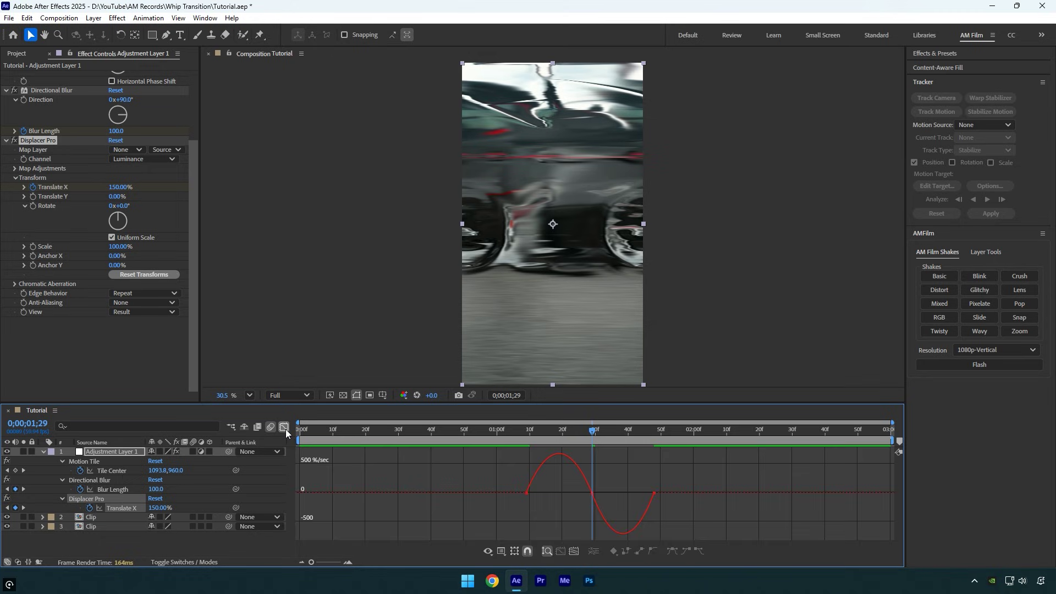
pyautogui.rightClick(344, 502)
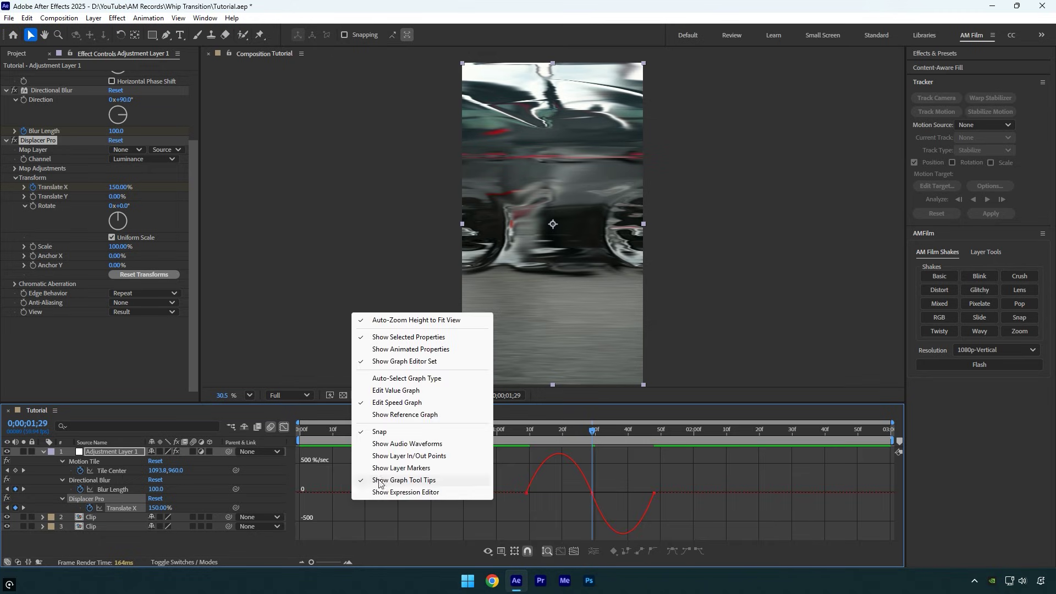
pyautogui.click(401, 404)
pyautogui.moveTo(506, 487)
pyautogui.mouseDown()
pyautogui.moveTo(590, 511)
pyautogui.moveTo(608, 532)
pyautogui.moveTo(623, 515)
pyautogui.mouseUp()
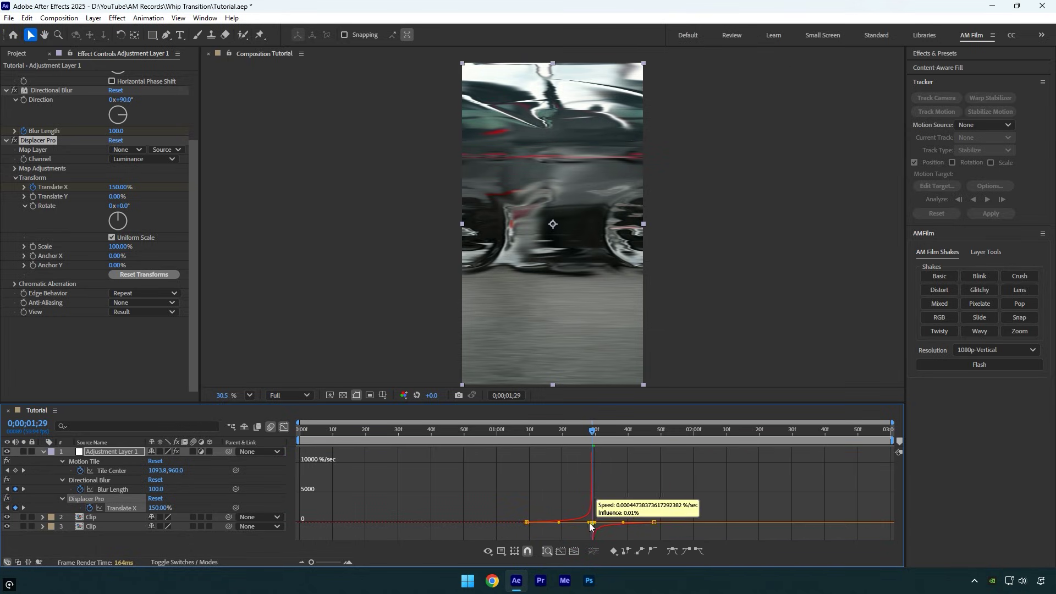
# Apply Easy Ease to the Tile Center keyframes
pyautogui.click(284, 428)
pyautogui.click(116, 471)
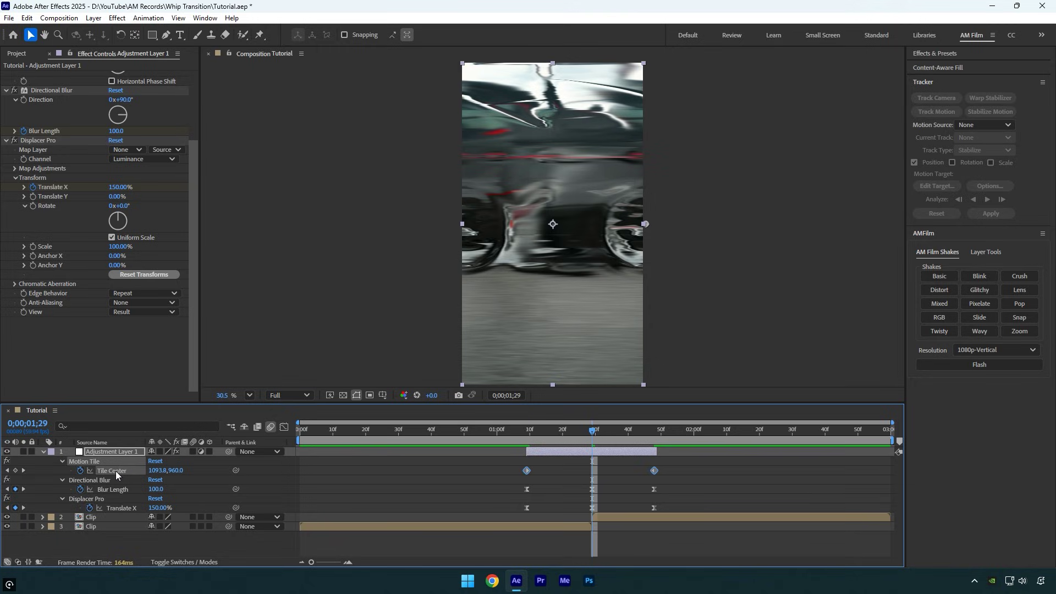
pyautogui.press('F9')
# Pull both Tile Center influence handles inward so the speed curve peaks at the cut
pyautogui.click(284, 427)
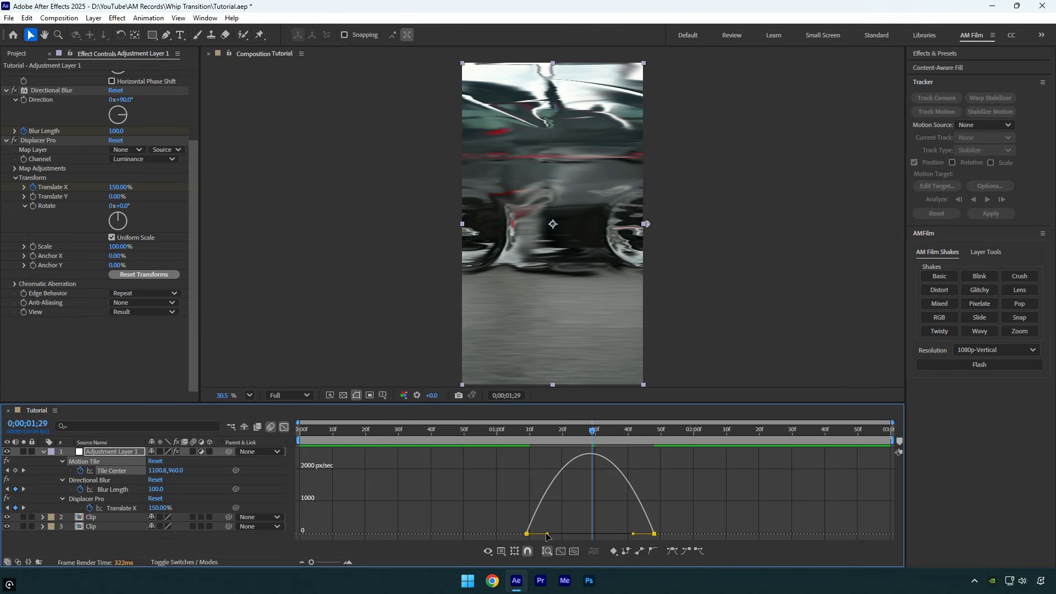
pyautogui.moveTo(546, 535); pyautogui.dragTo(561, 534)
pyautogui.moveTo(633, 534); pyautogui.dragTo(620, 534)
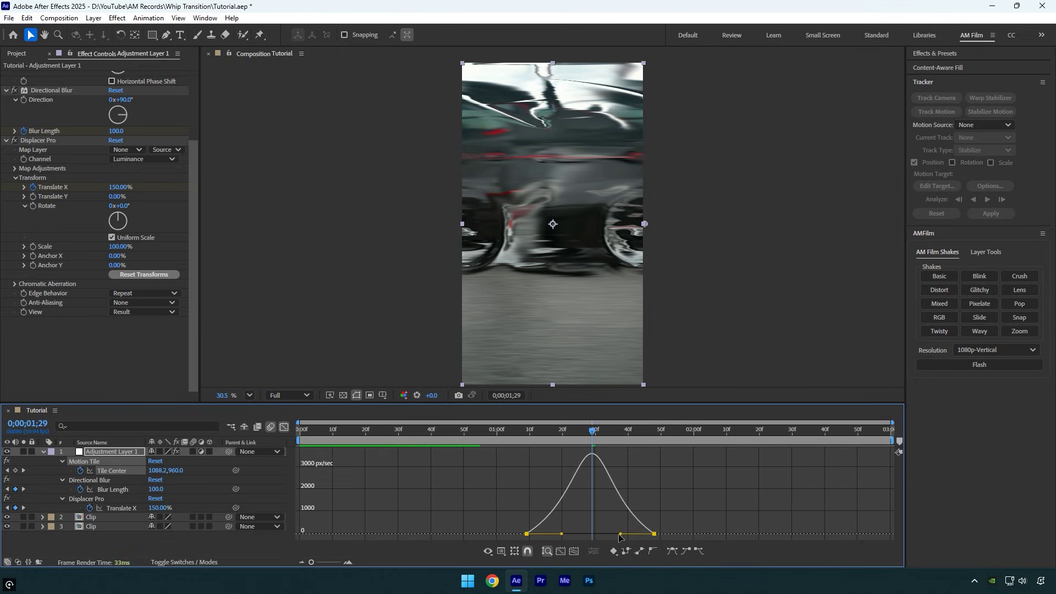
pyautogui.click(283, 426)
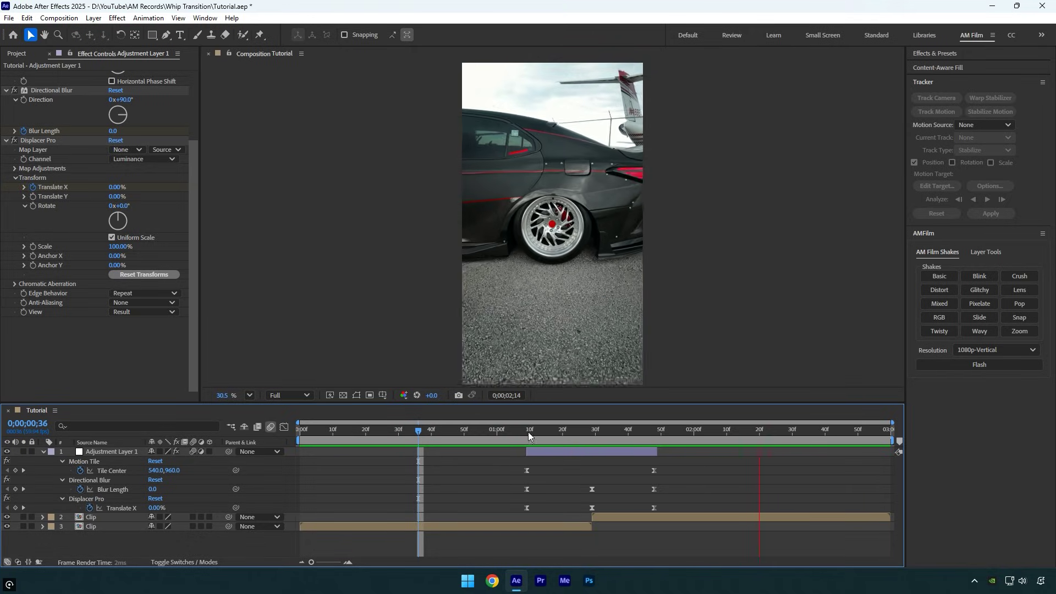
pyautogui.click(597, 430)
pyautogui.moveTo(599, 430); pyautogui.dragTo(527, 435)
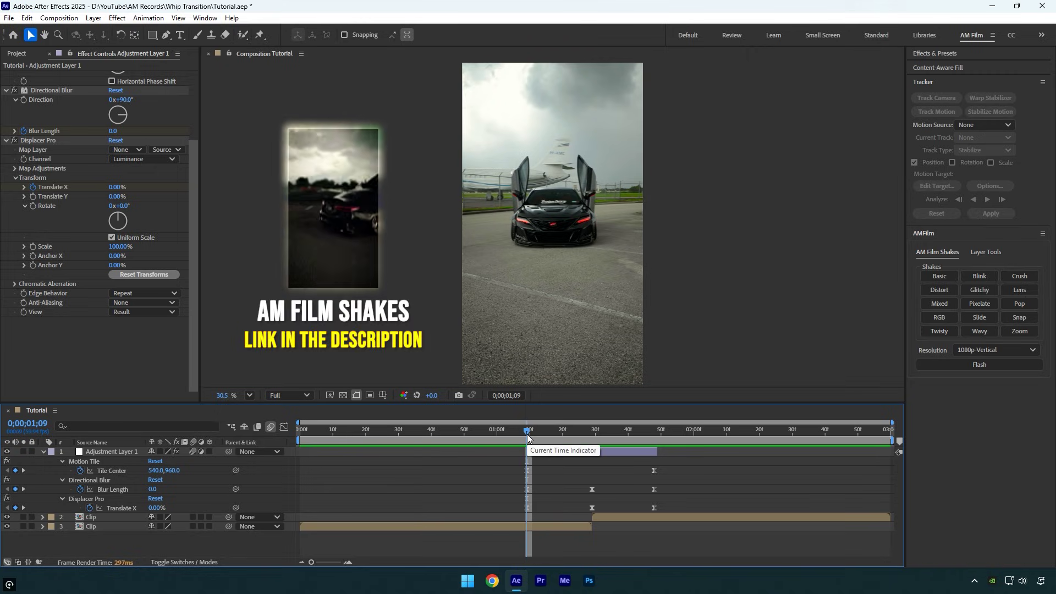
# Add the AM Film Shakes Wavy preset above Adjustment Layer 1 and preview from before the cut
pyautogui.click(549, 452)
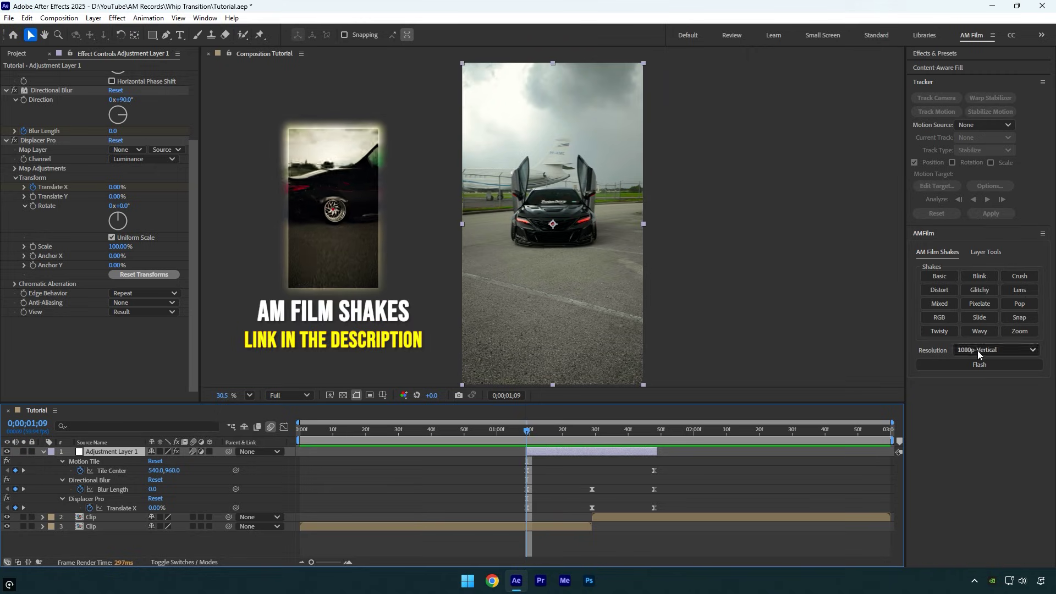
pyautogui.click(980, 331)
pyautogui.moveTo(544, 450); pyautogui.dragTo(606, 455)
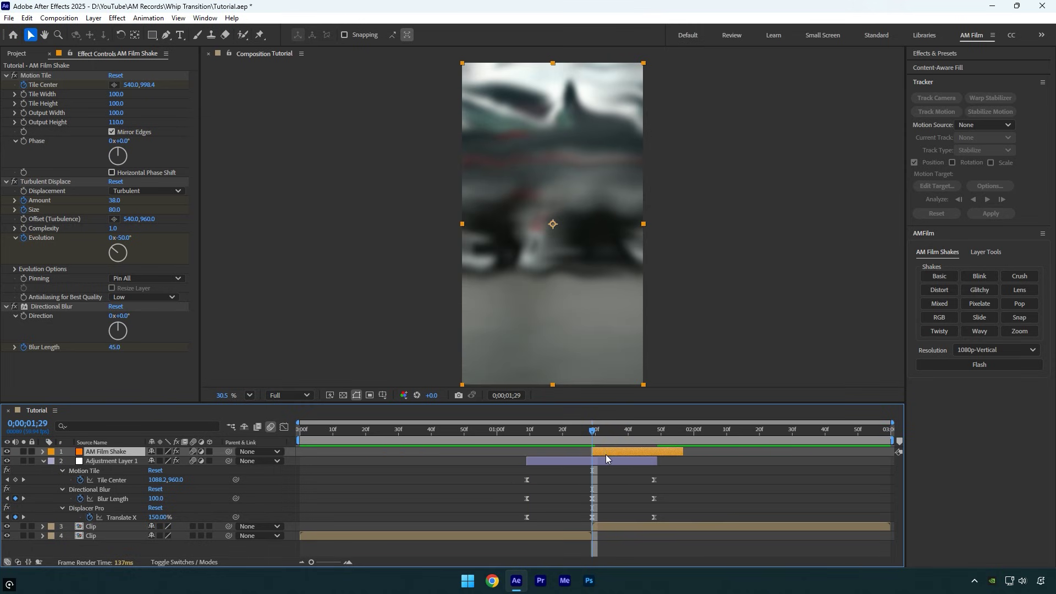
pyautogui.moveTo(520, 437); pyautogui.dragTo(476, 439)
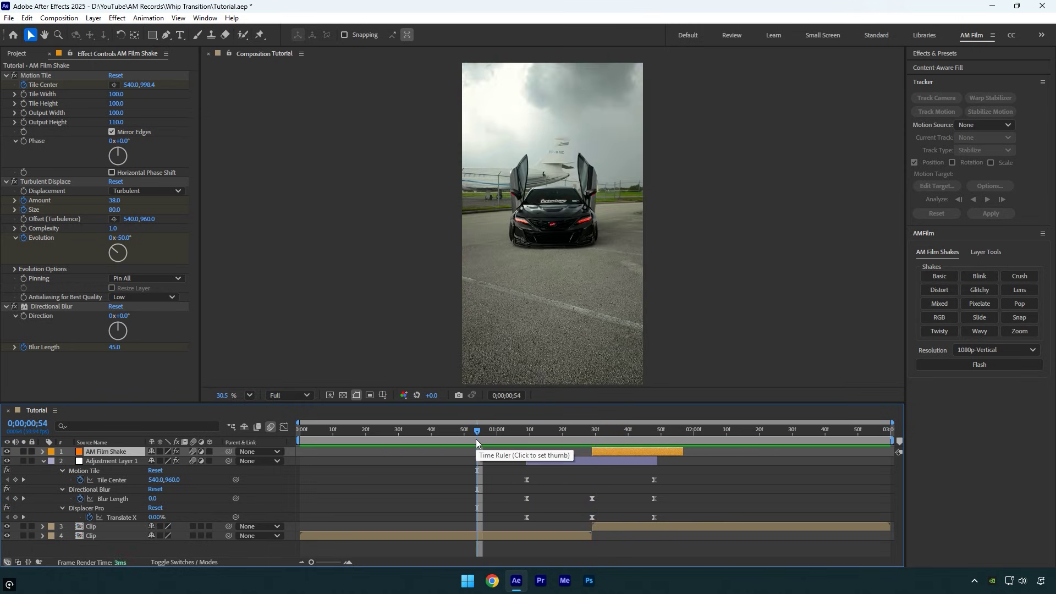
pyautogui.press('space')
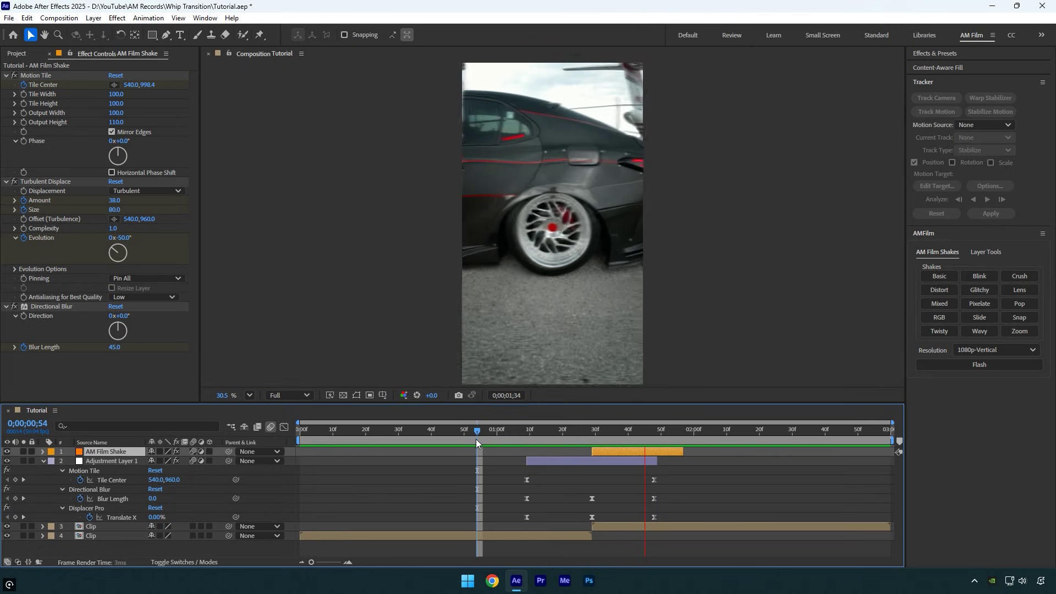